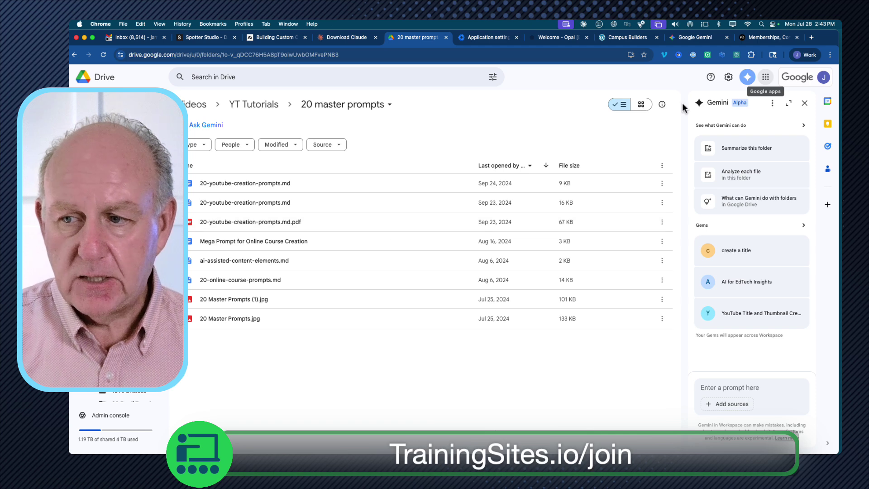
pyautogui.click(748, 78)
pyautogui.click(747, 78)
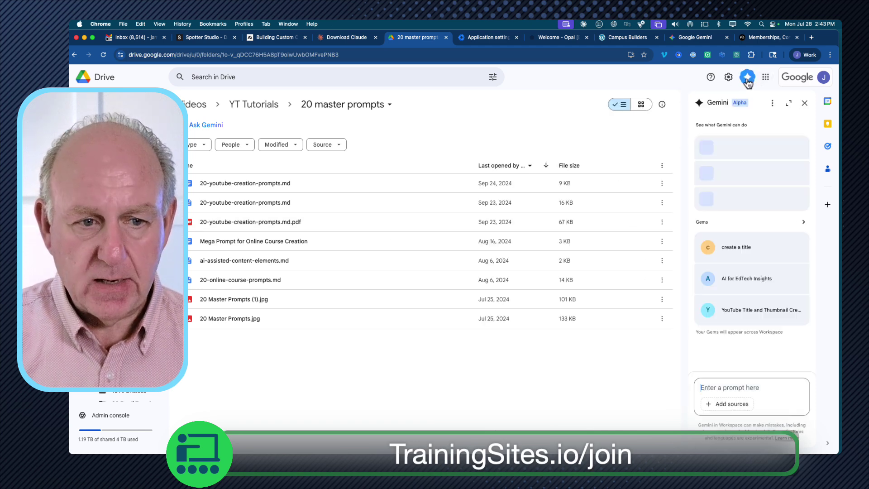
pyautogui.click(748, 78)
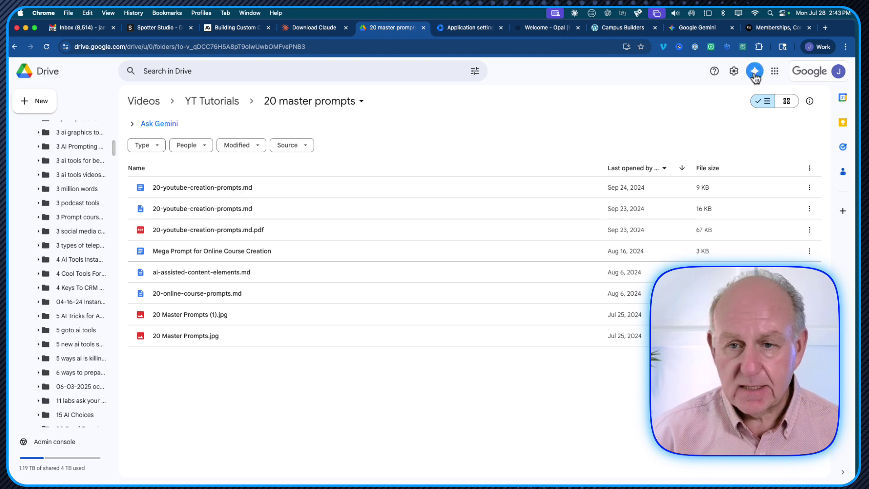
# Enlarge the page, open the Gemini panel and have it summarize the 20 master prompts folder.
pyautogui.press('super+equal')
pyautogui.press('super+equal')
pyautogui.press('super+equal')
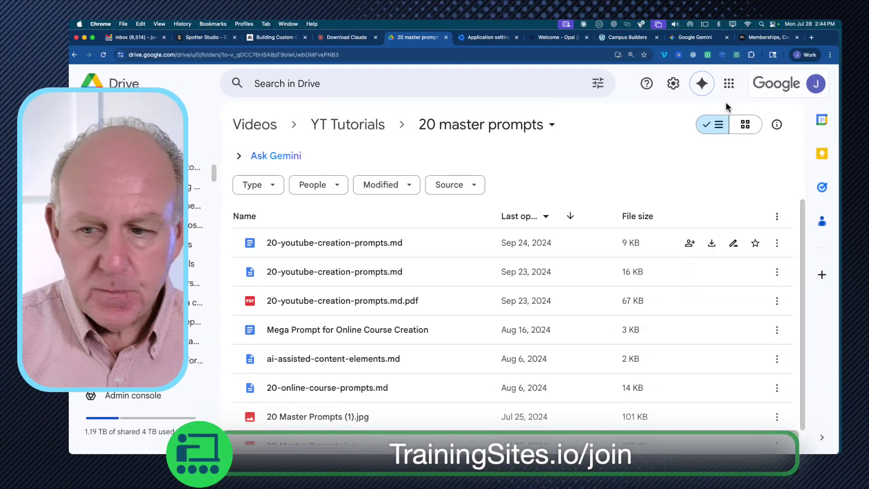
pyautogui.click(705, 89)
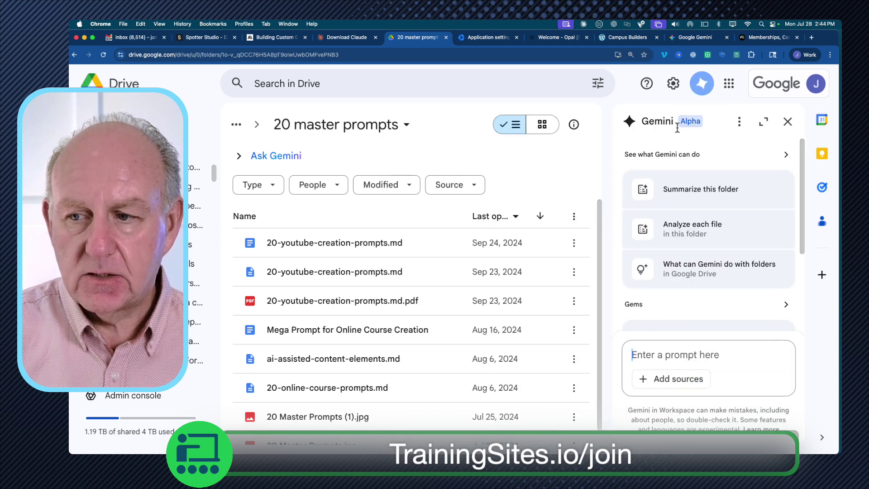
pyautogui.moveTo(687, 124)
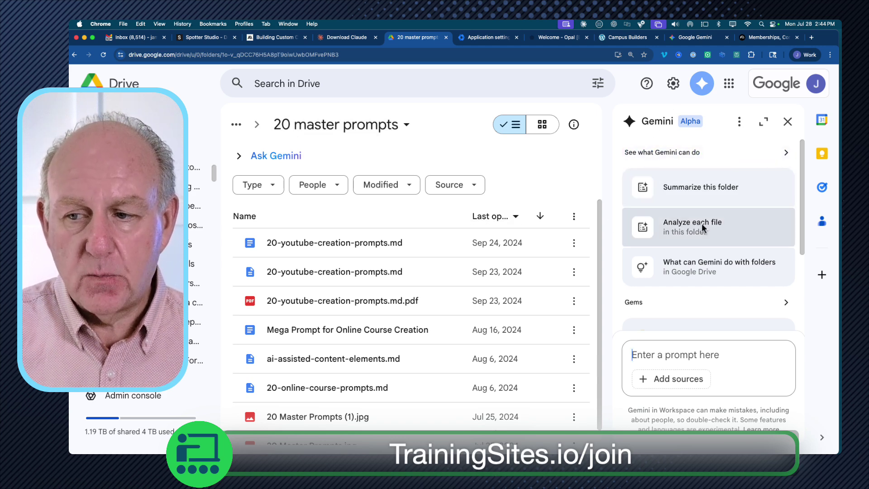
pyautogui.scroll(-1, 701, 204)
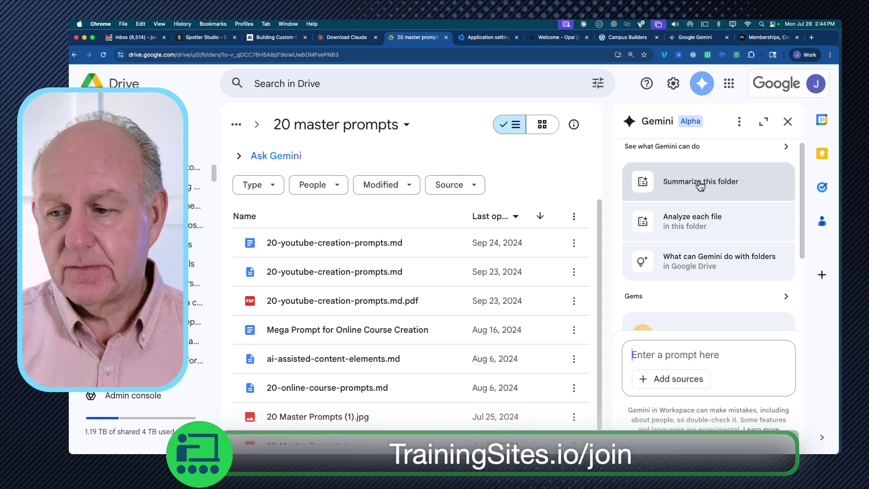
pyautogui.click(699, 182)
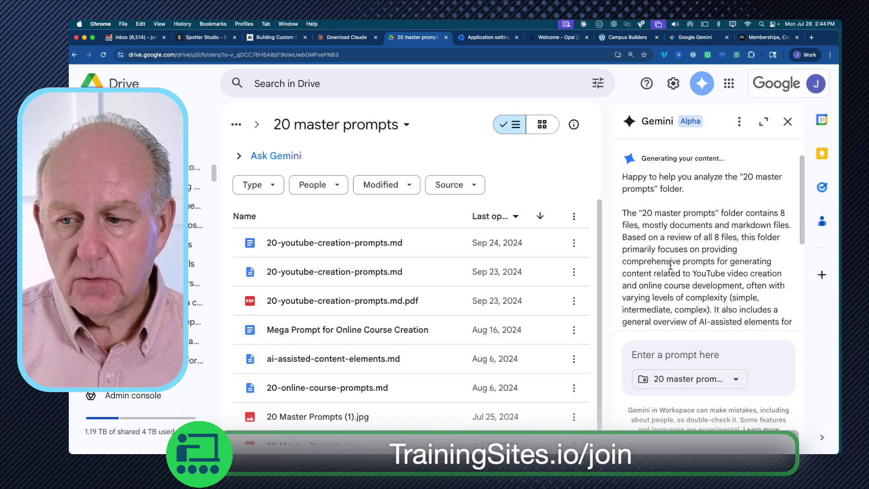
# Read the folder summary through to its end and look at the further options for the response.
pyautogui.scroll(-5, 671, 264)
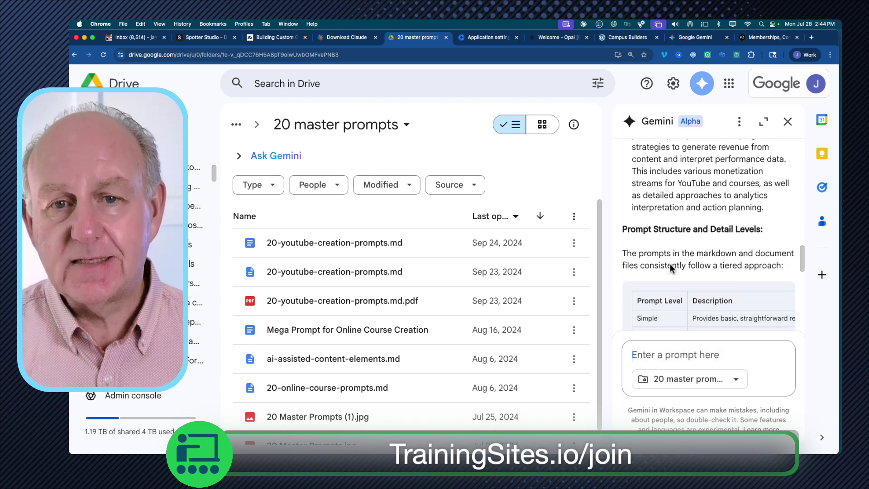
pyautogui.scroll(-5, 670, 267)
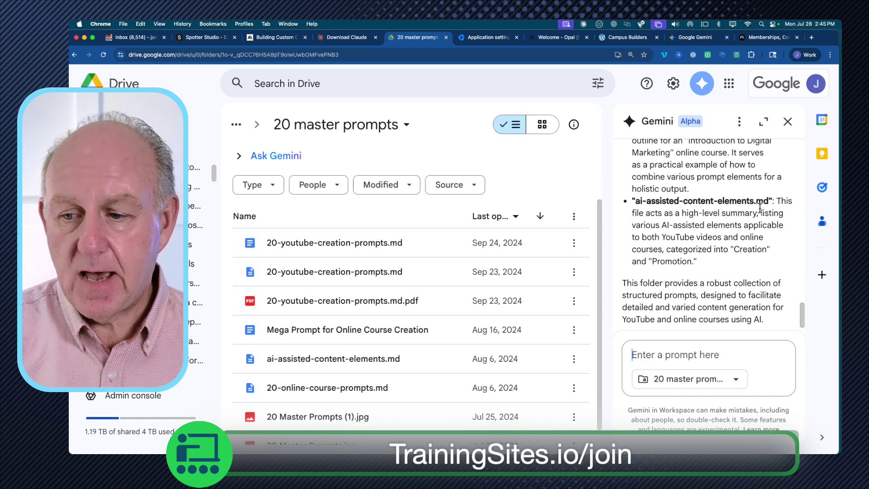
pyautogui.scroll(-3, 697, 297)
pyautogui.scroll(-1, 698, 297)
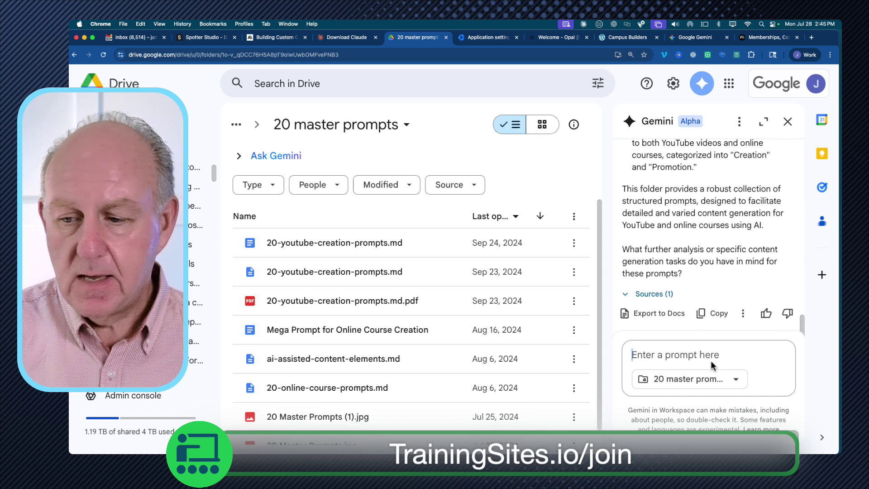
pyautogui.scroll(2, 708, 273)
pyautogui.scroll(-2, 707, 273)
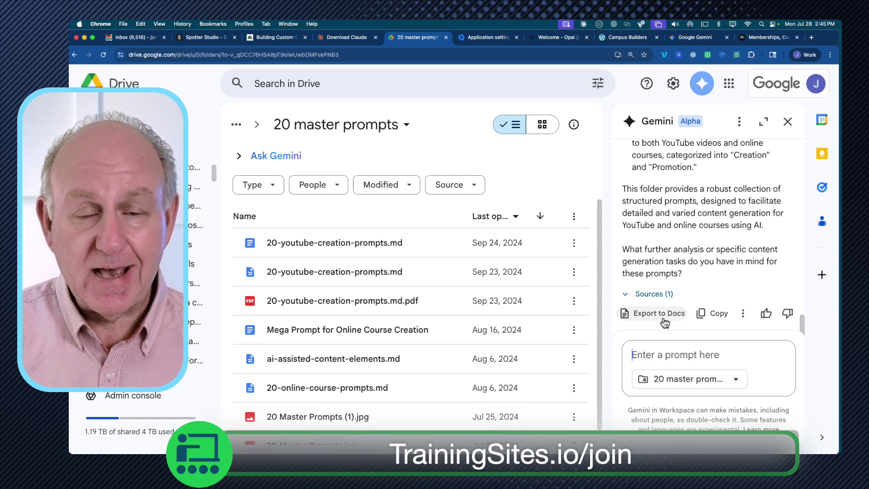
pyautogui.click(743, 313)
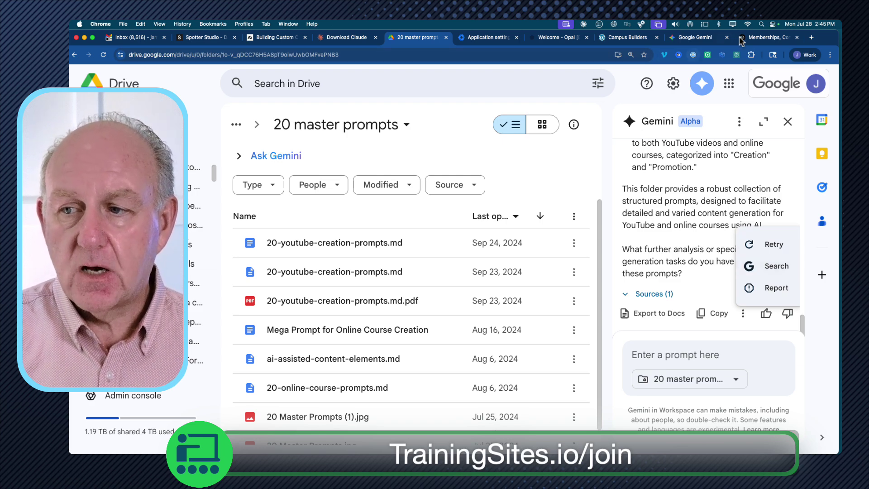
# Check the Alpha features setting for Gemini for Workspace in the Admin console and return to the Drive folder.
pyautogui.click(694, 37)
pyautogui.click(489, 38)
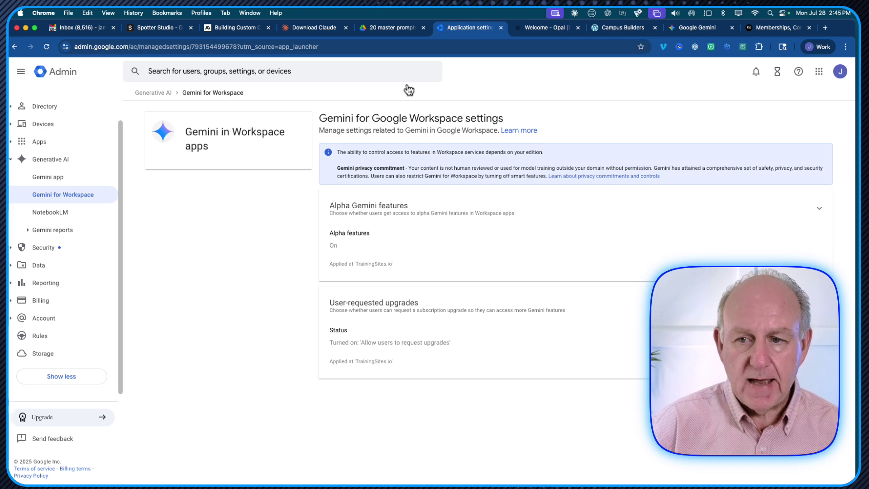
pyautogui.click(395, 26)
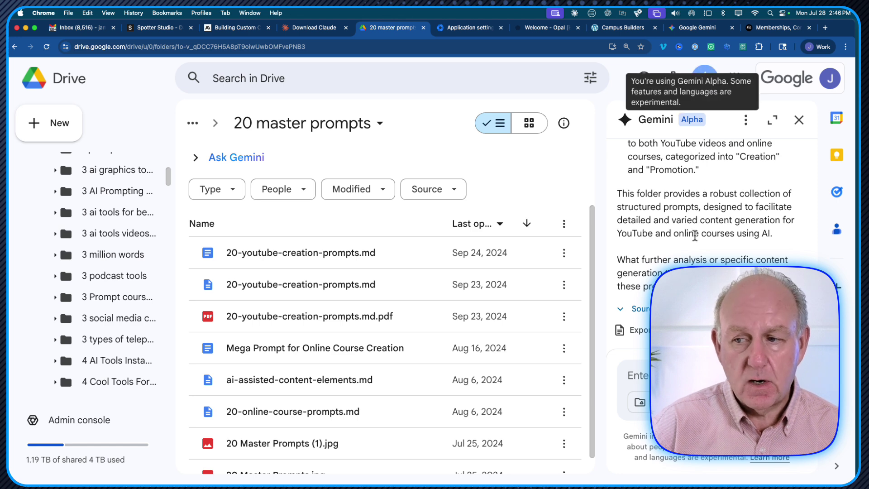
# Review the earlier sections of the folder summary and widen the Gemini panel over the file list.
pyautogui.scroll(10, 701, 183)
pyautogui.scroll(10, 701, 182)
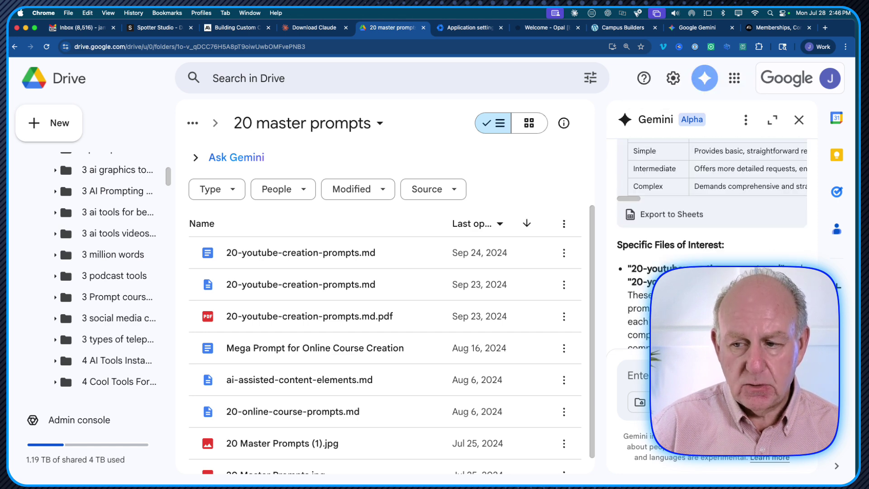
pyautogui.scroll(-5, 665, 206)
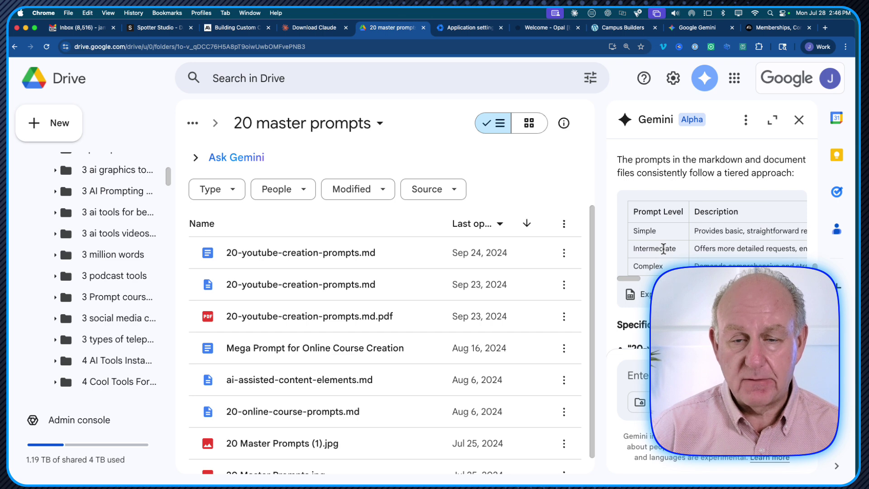
pyautogui.scroll(2, 663, 248)
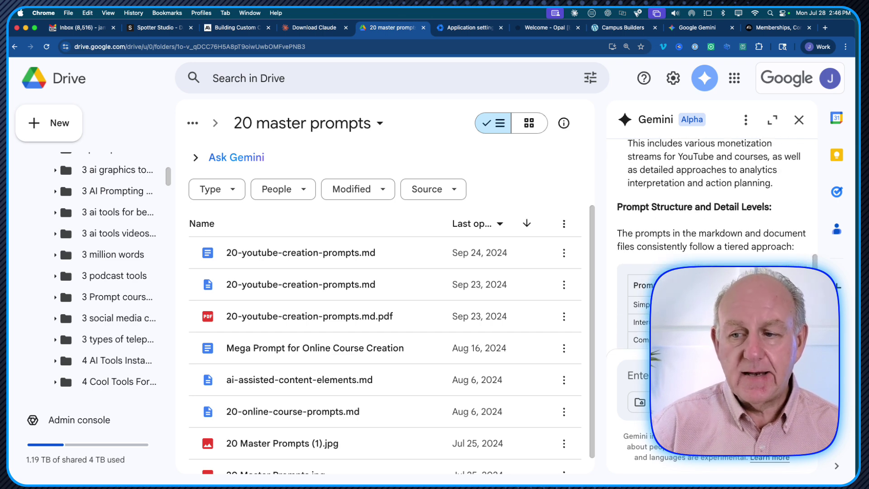
pyautogui.scroll(4, 711, 208)
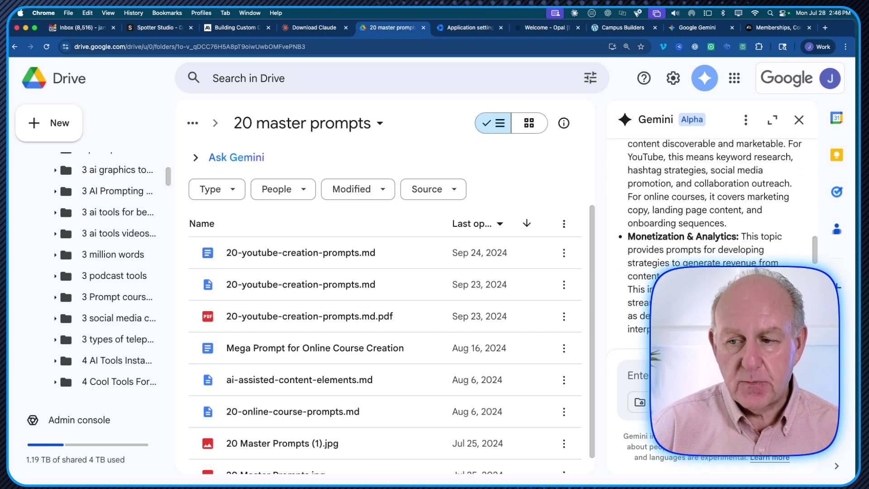
pyautogui.scroll(5, 711, 204)
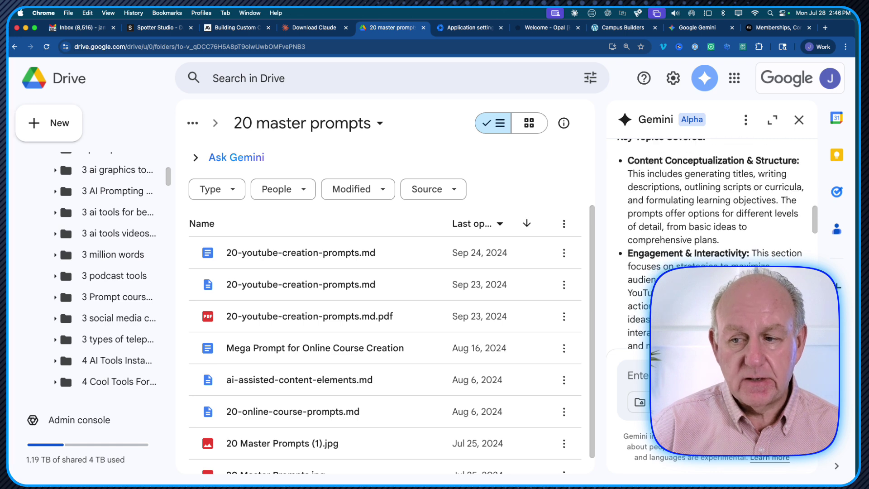
pyautogui.moveTo(607, 187); pyautogui.dragTo(500, 192)
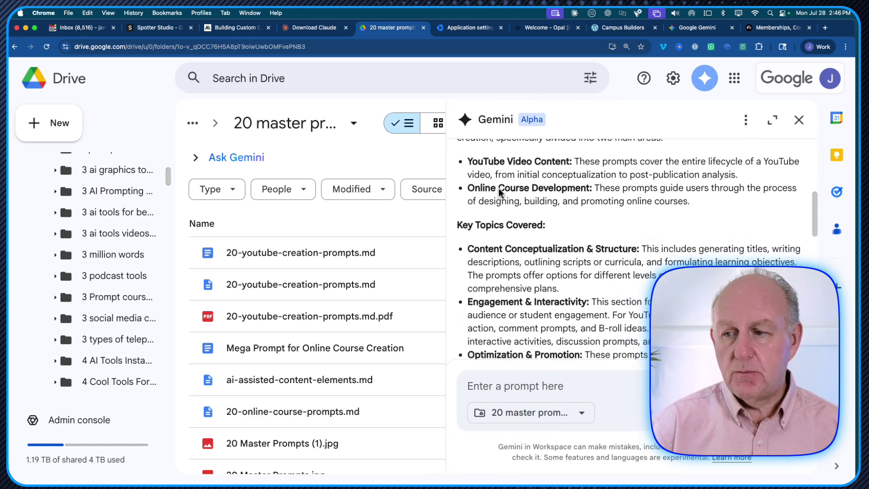
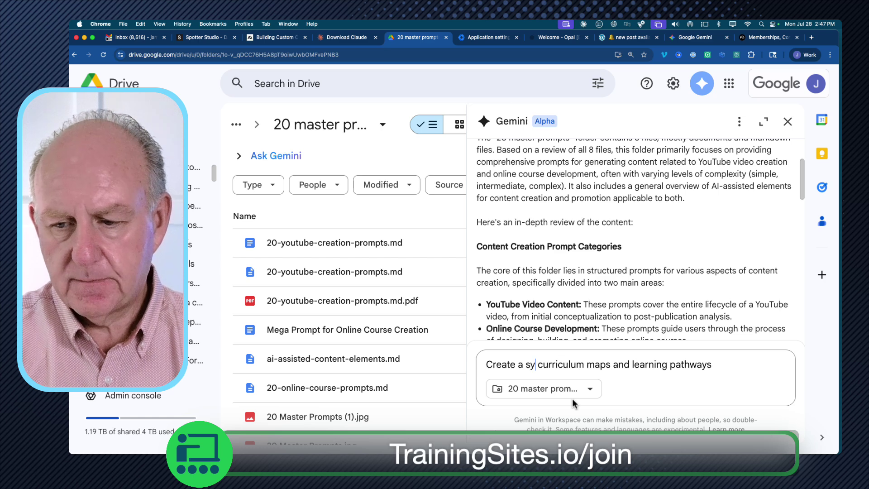
# Reword the curriculum maps prompt to "Create a sylabus outlining the learning pathways" and submit it to Gemini.
pyautogui.press('Delete')
pyautogui.press('Delete')
pyautogui.press('Delete')
pyautogui.press('Delete')
pyautogui.press('Delete')
pyautogui.press('Delete')
pyautogui.press('Delete')
pyautogui.press('Delete')
pyautogui.press('Delete')
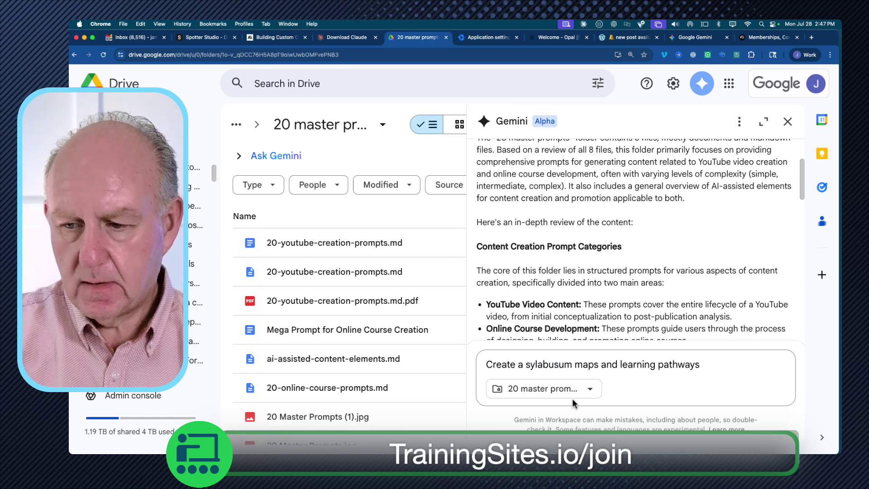
pyautogui.write('outline')
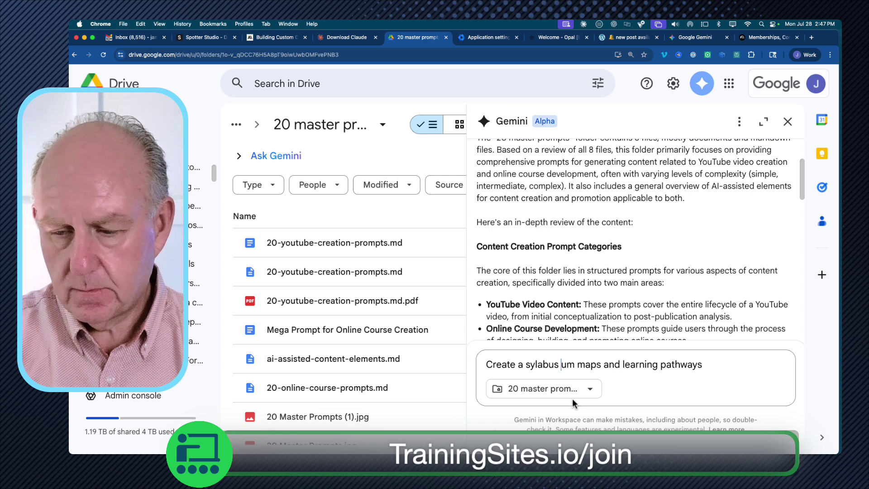
pyautogui.press('BackSpace')
pyautogui.write('ing the')
pyautogui.press('Delete')
pyautogui.press('Delete')
pyautogui.press('Delete')
pyautogui.press('Delete')
pyautogui.press('Delete')
pyautogui.press('Delete')
pyautogui.press('Delete')
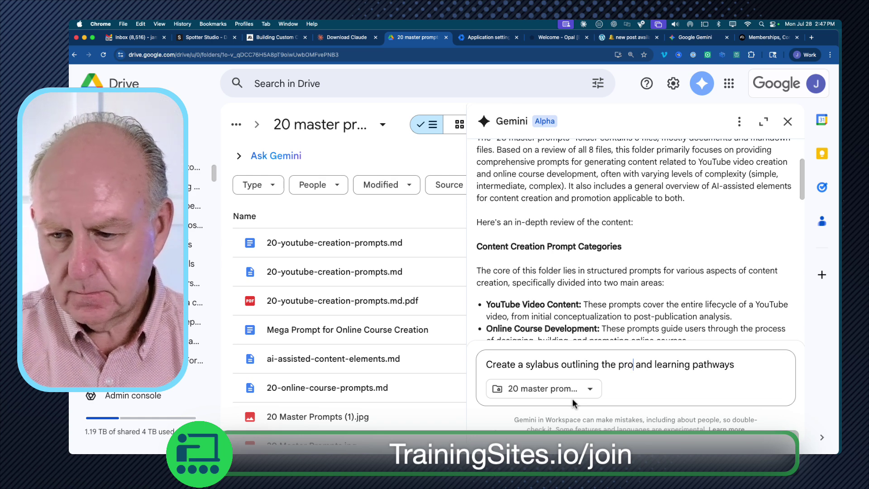
pyautogui.press('Delete')
pyautogui.press('Delete')
pyautogui.press('Delete')
pyautogui.press('Delete')
pyautogui.press('Delete')
pyautogui.press('Delete')
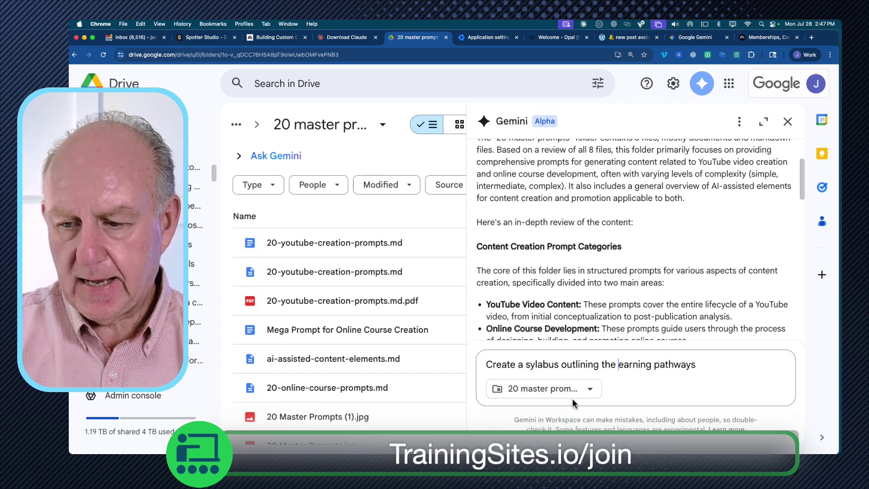
pyautogui.write('l')
pyautogui.press('Return')
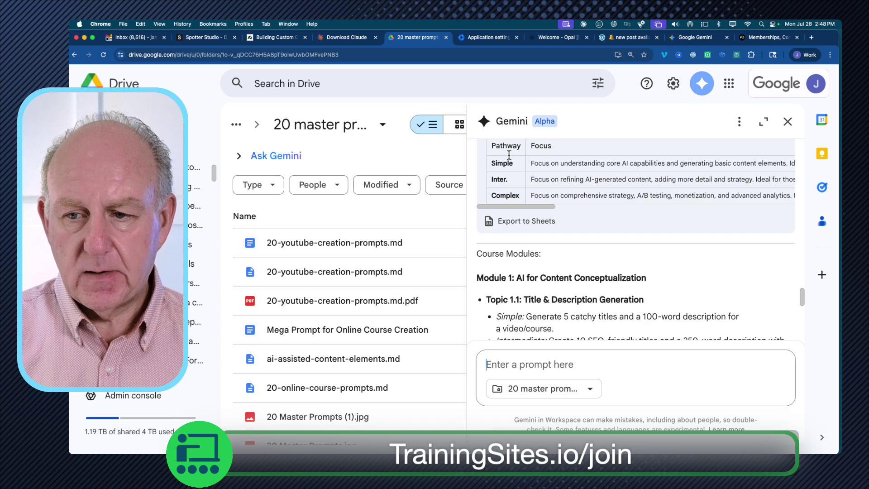
# Read through the course modules and topics of the generated syllabus.
pyautogui.scroll(-6, 584, 285)
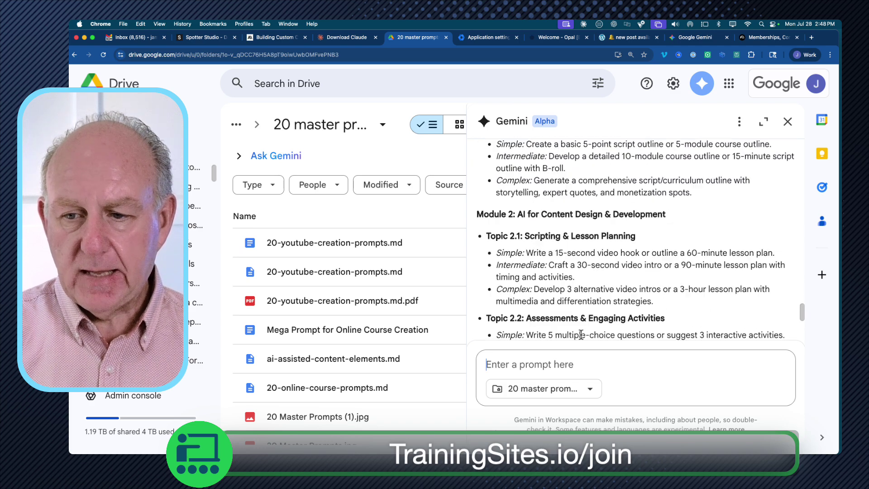
pyautogui.scroll(-7, 584, 285)
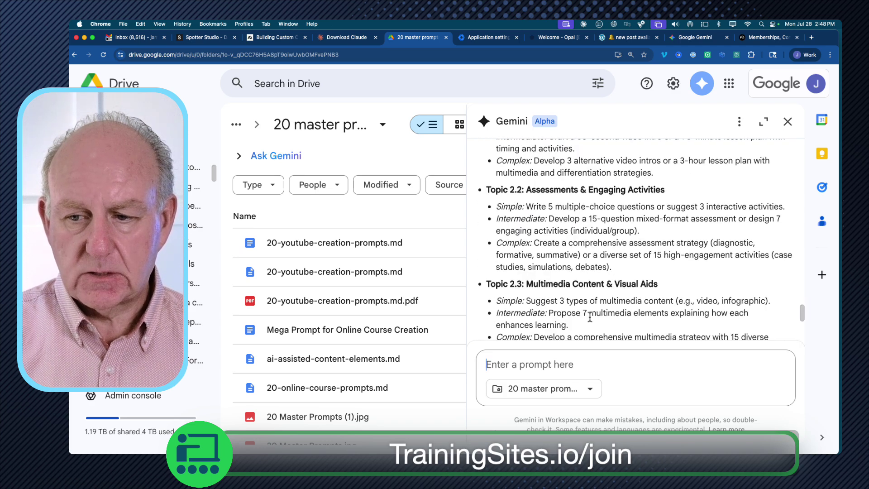
pyautogui.scroll(-10, 590, 317)
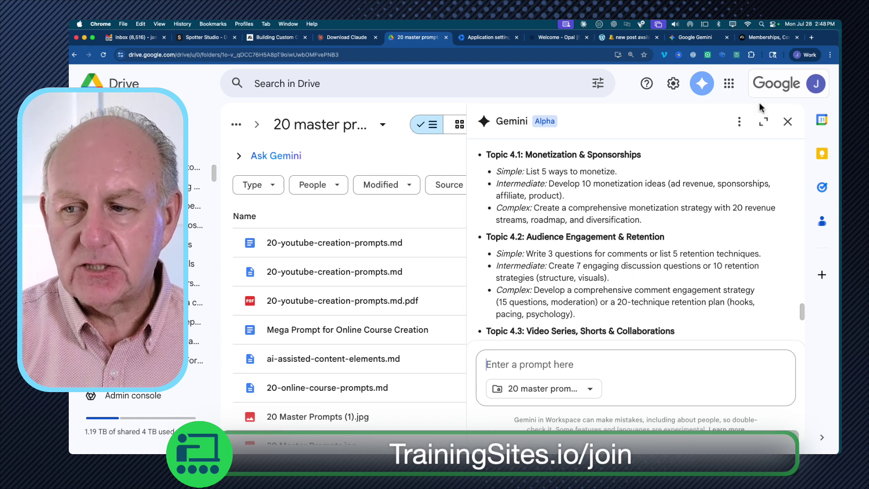
# Close and reopen the Gemini panel to start over, and bring its list of Gems into view.
pyautogui.click(788, 121)
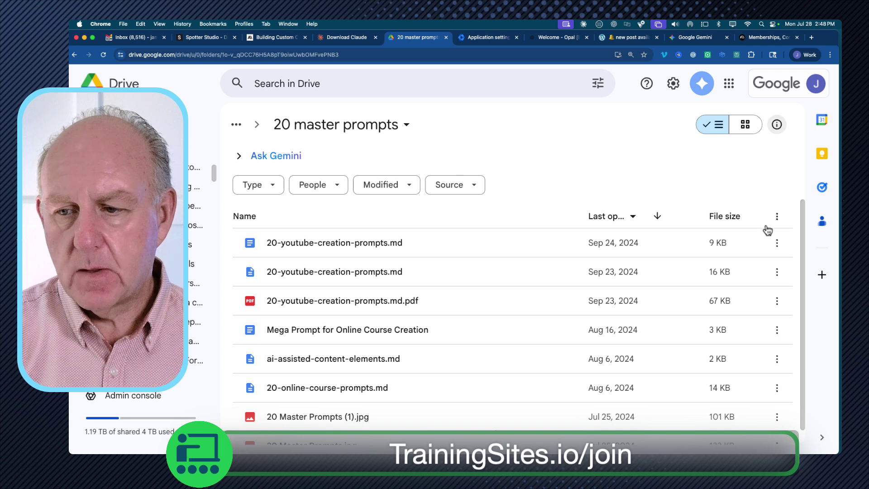
pyautogui.click(706, 87)
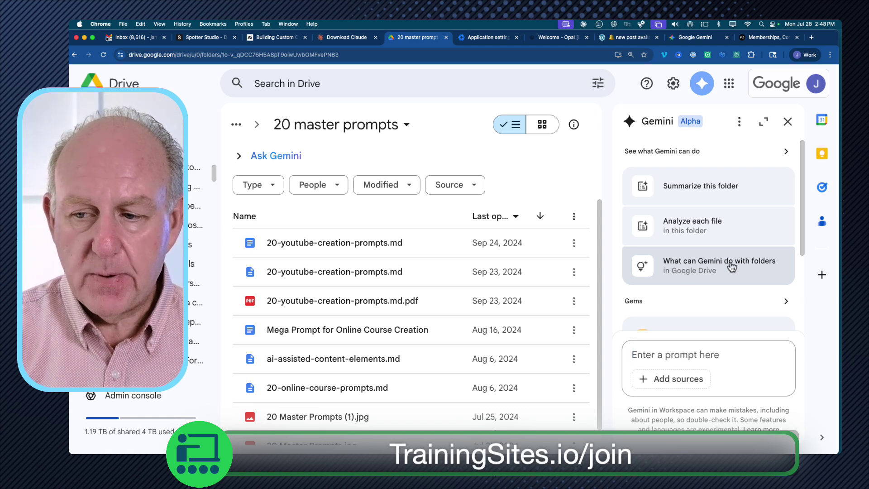
pyautogui.scroll(-3, 693, 298)
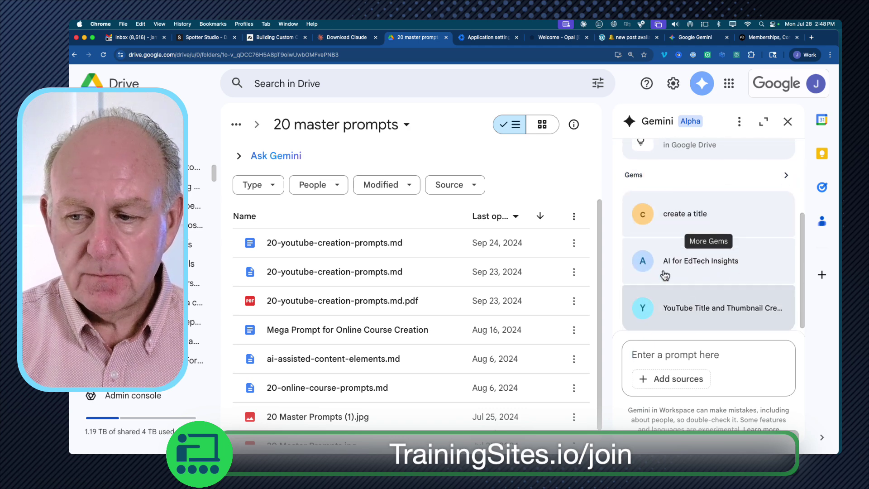